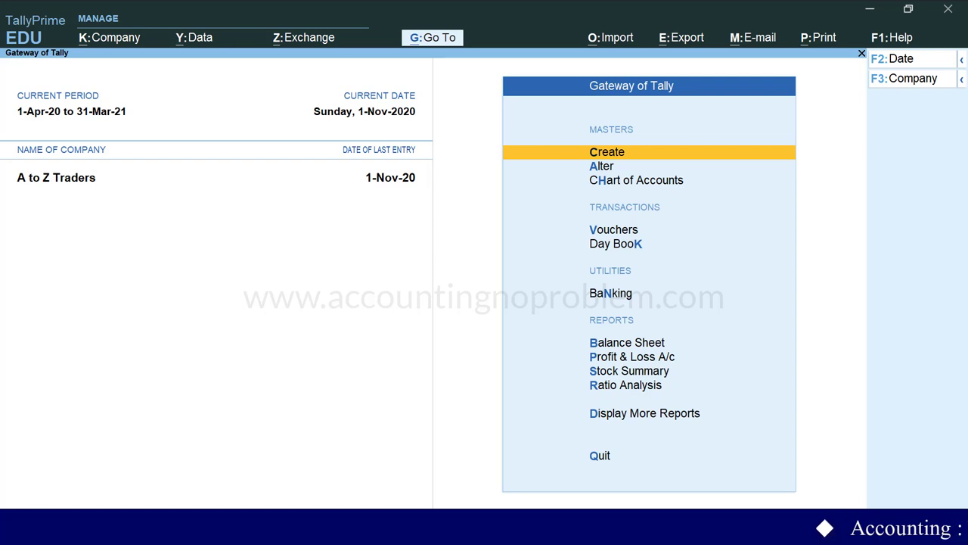
Step: Start a sales voucher and choose the first customer ledger matching the customer's first name as the party
{"action": "key", "text": "v"}
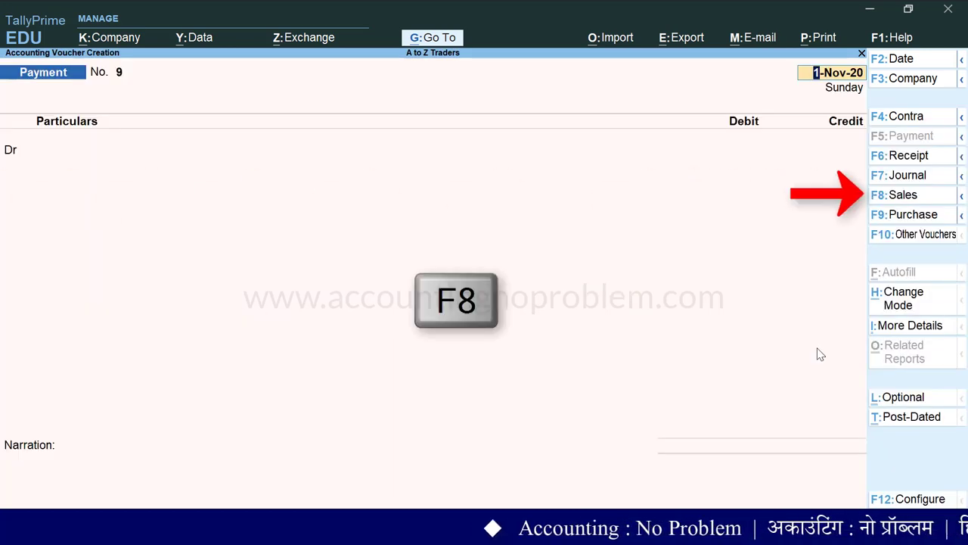
{"action": "key", "text": "F8"}
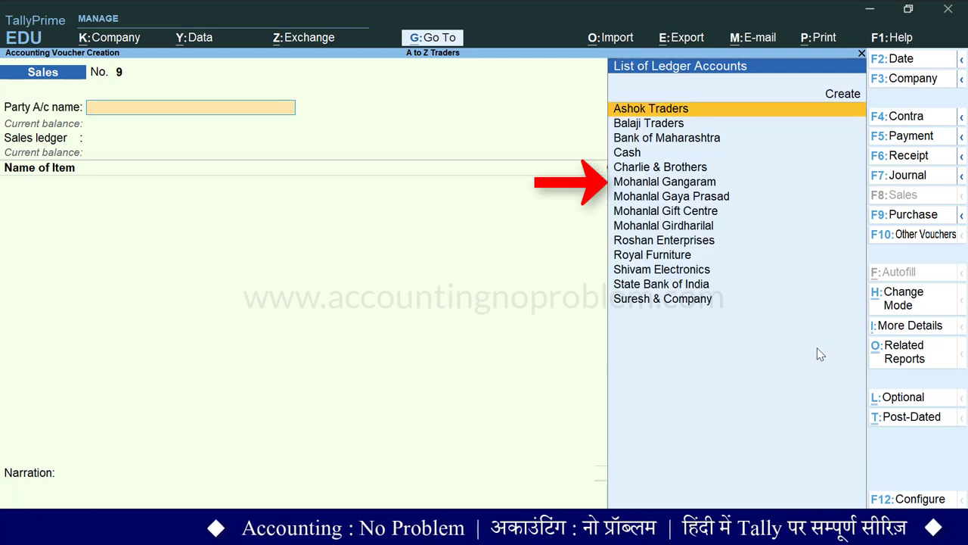
{"action": "type", "text": "M"}
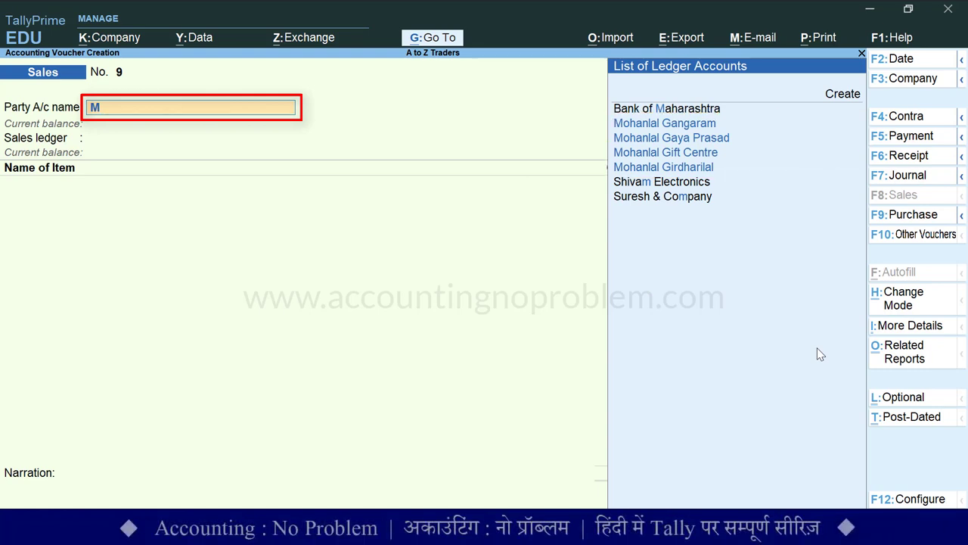
{"action": "type", "text": "ohan"}
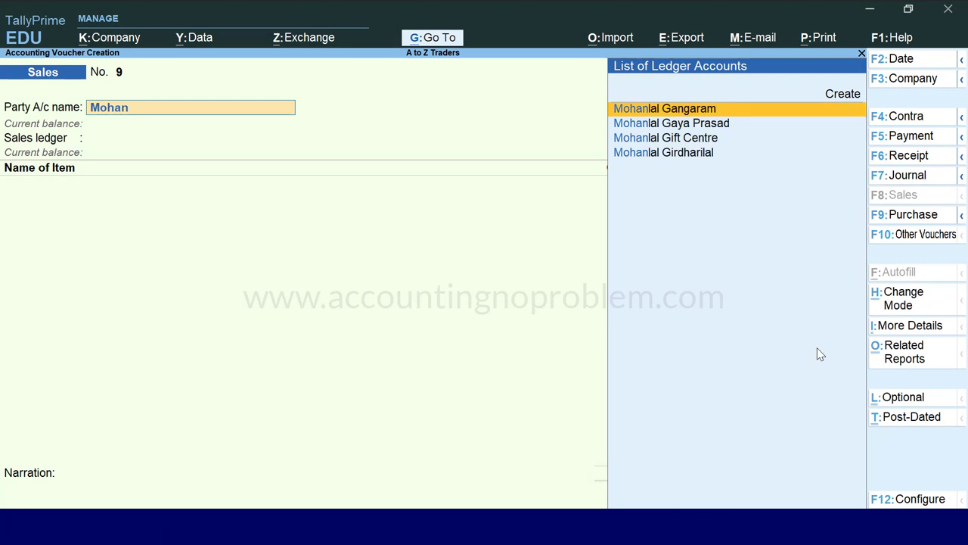
{"action": "key", "text": "Return"}
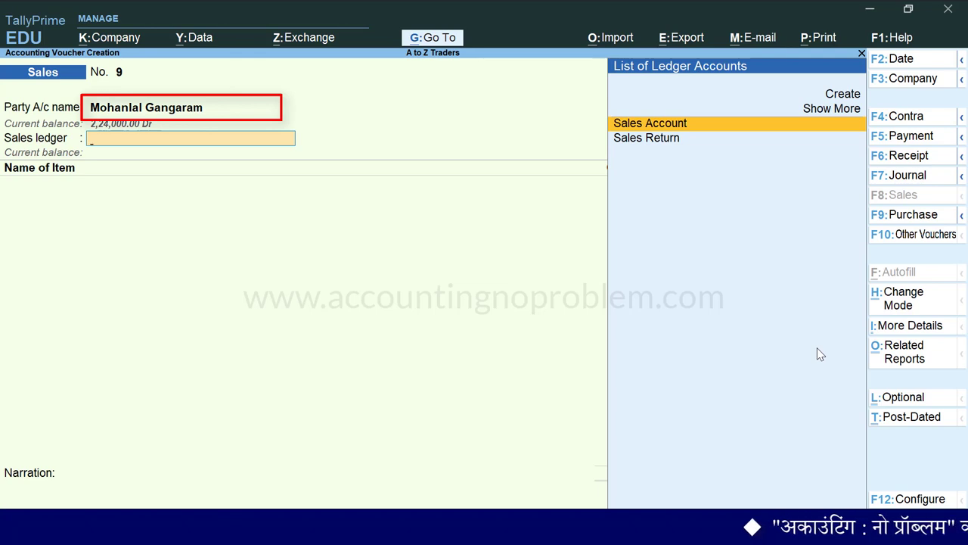
Step: Alter the party's ledger from the voucher, saving the customer's first name and MG as aliases, and abandon the voucher
{"action": "key", "text": "BackSpace"}
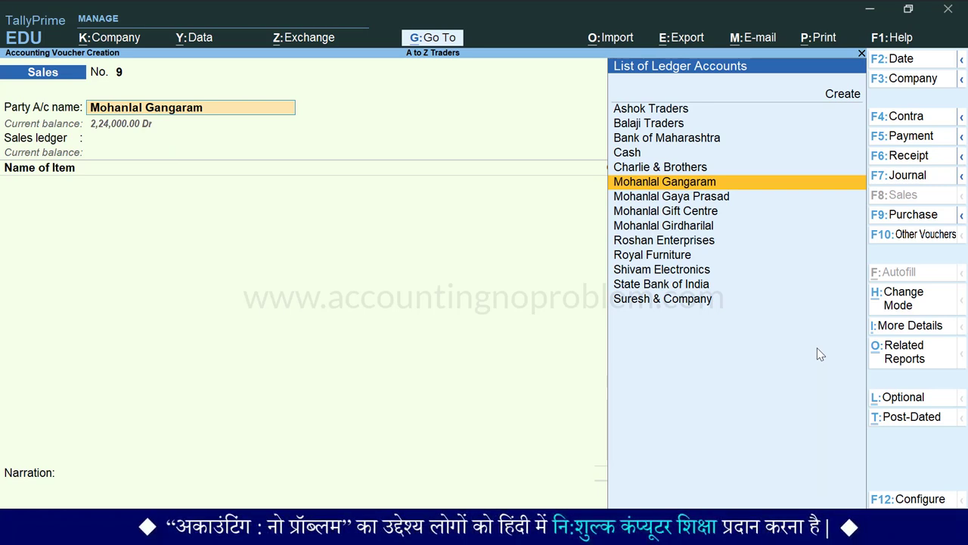
{"action": "key", "text": "ctrl+Return"}
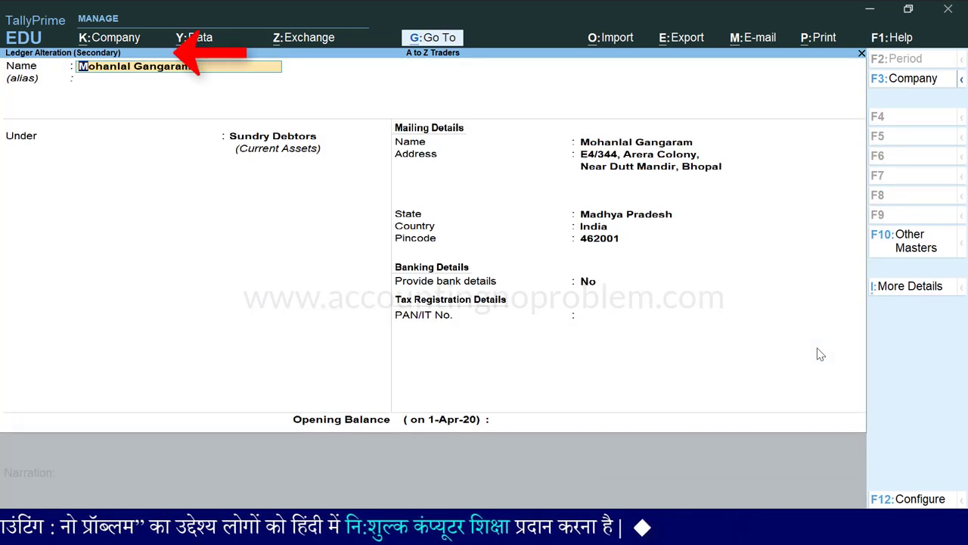
{"action": "key", "text": "Return"}
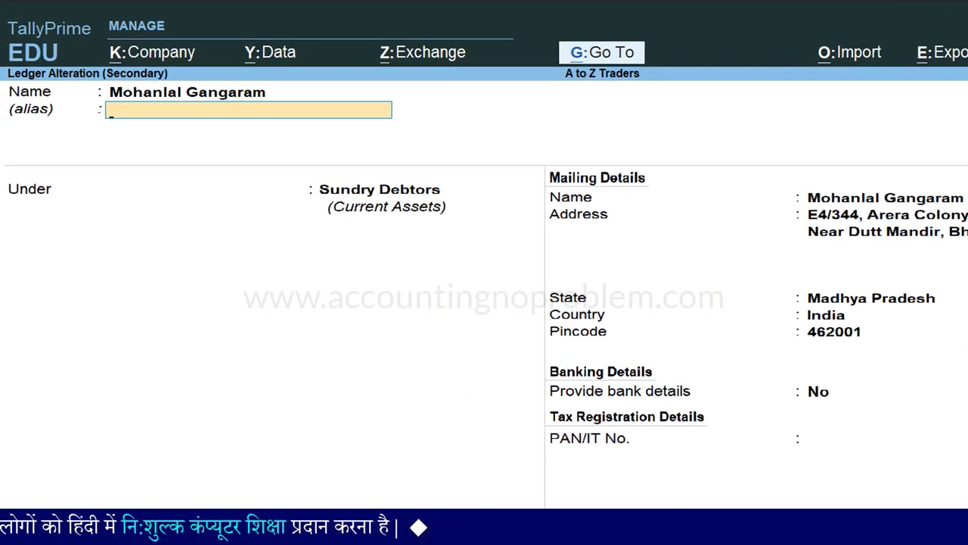
{"action": "type", "text": "Mohan"}
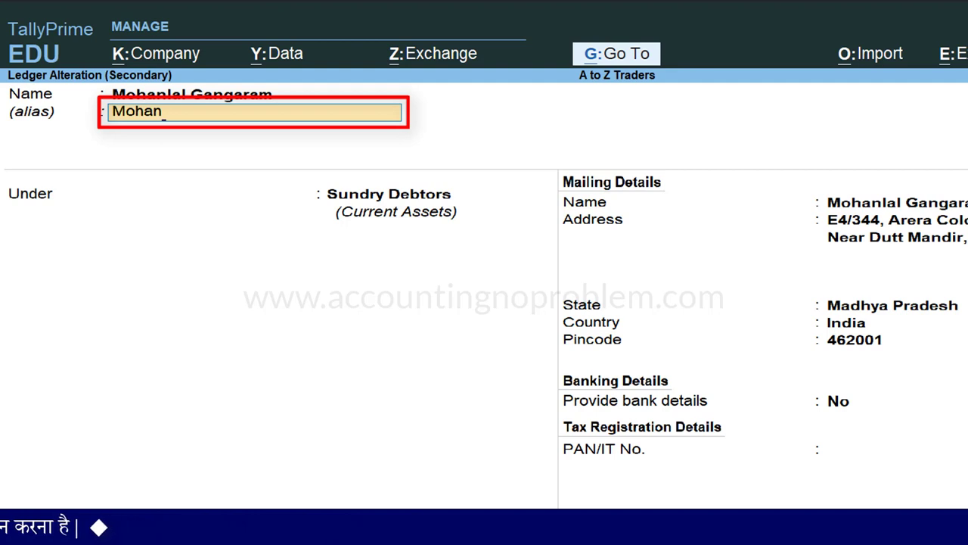
{"action": "key", "text": "Return"}
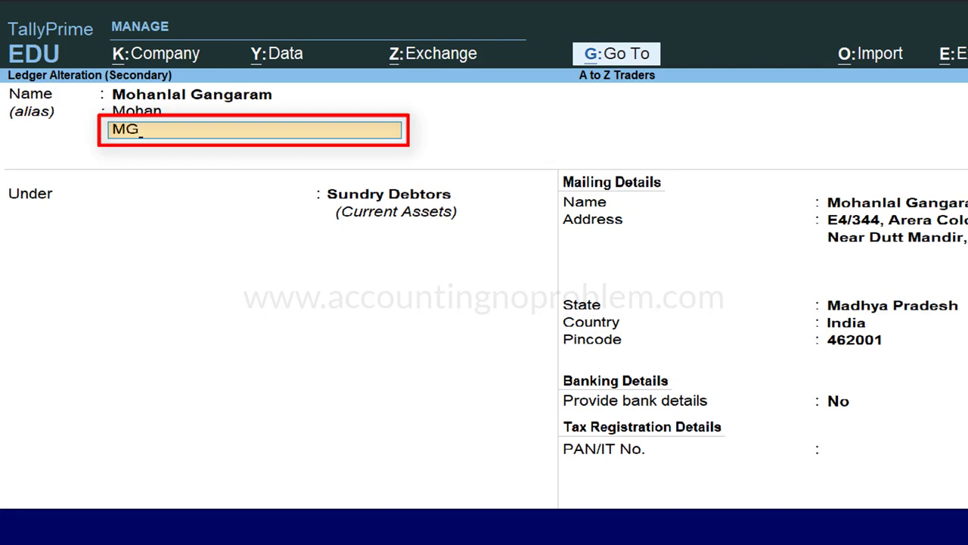
{"action": "key", "text": "Return"}
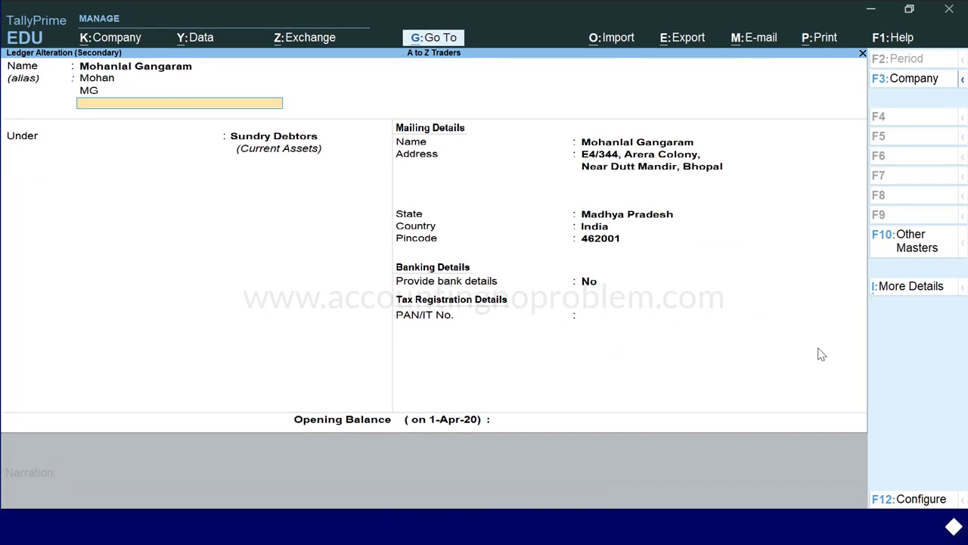
{"action": "key", "text": "ctrl+a"}
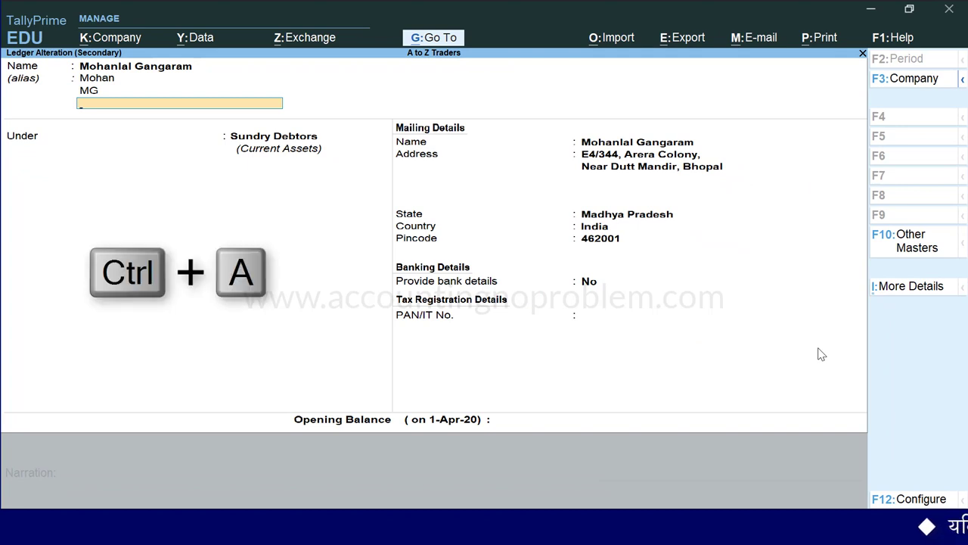
{"action": "key", "text": "Escape"}
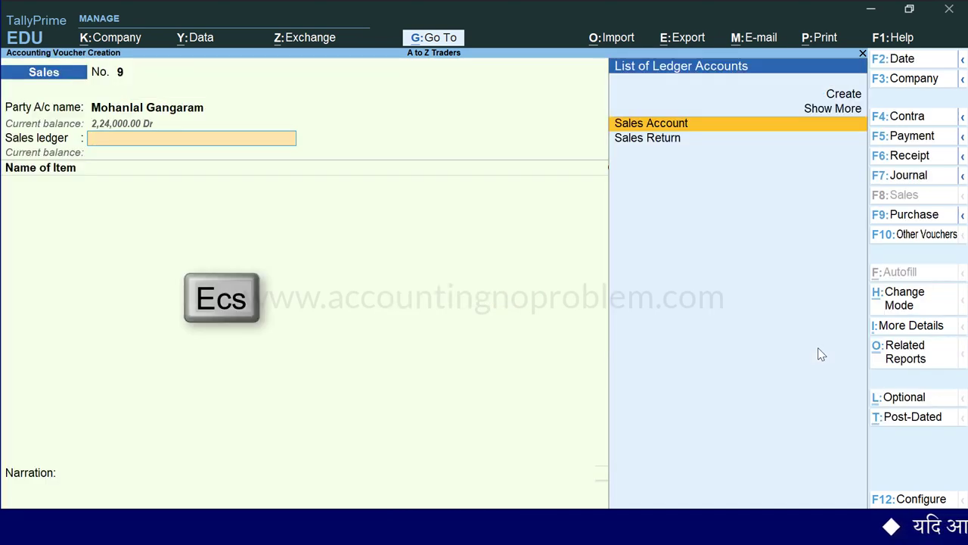
{"action": "key", "text": "Escape"}
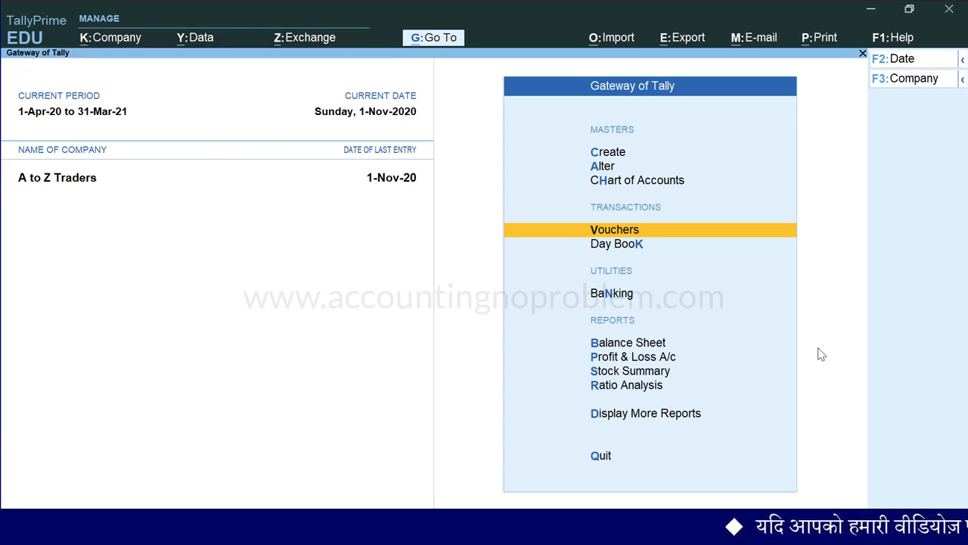
Step: Open a new sales voucher, look up the party by its first-name alias, and clear the search
{"action": "key", "text": "v"}
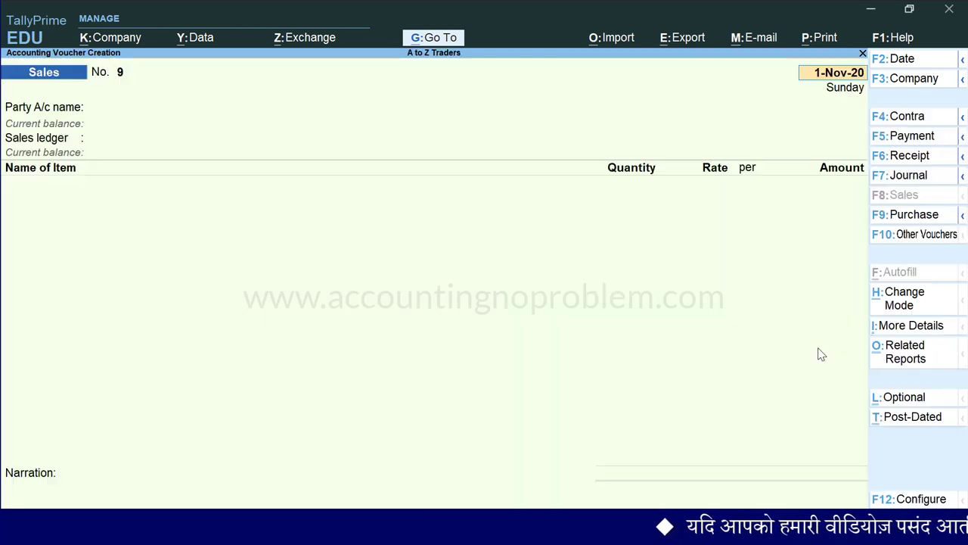
{"action": "key", "text": "Return"}
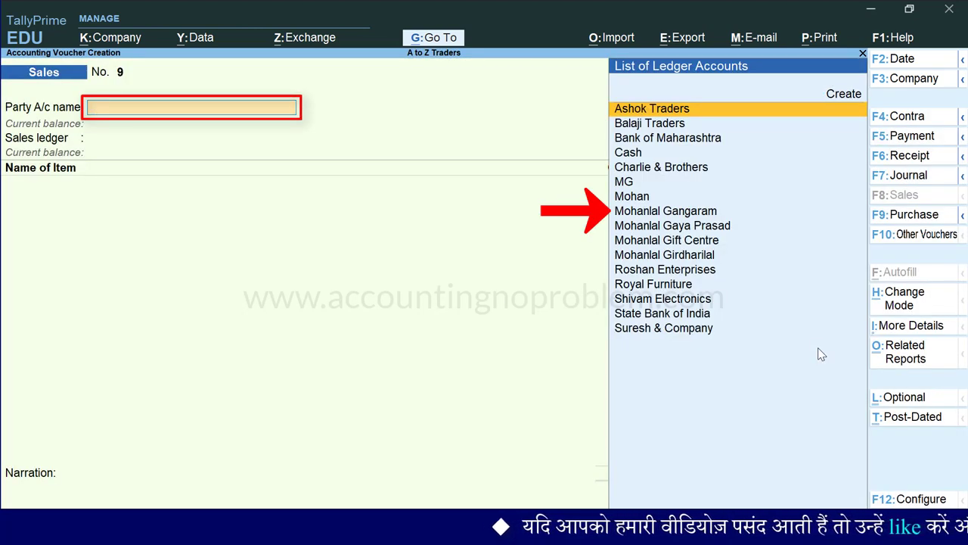
{"action": "type", "text": "Mohan"}
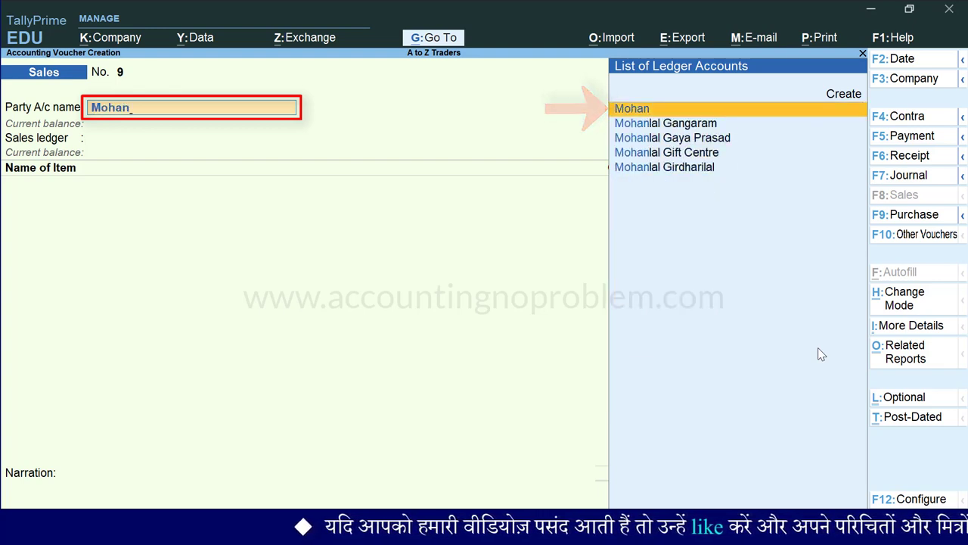
{"action": "key", "text": "BackSpace"}
{"action": "key", "text": "BackSpace"}
{"action": "key", "text": "BackSpace"}
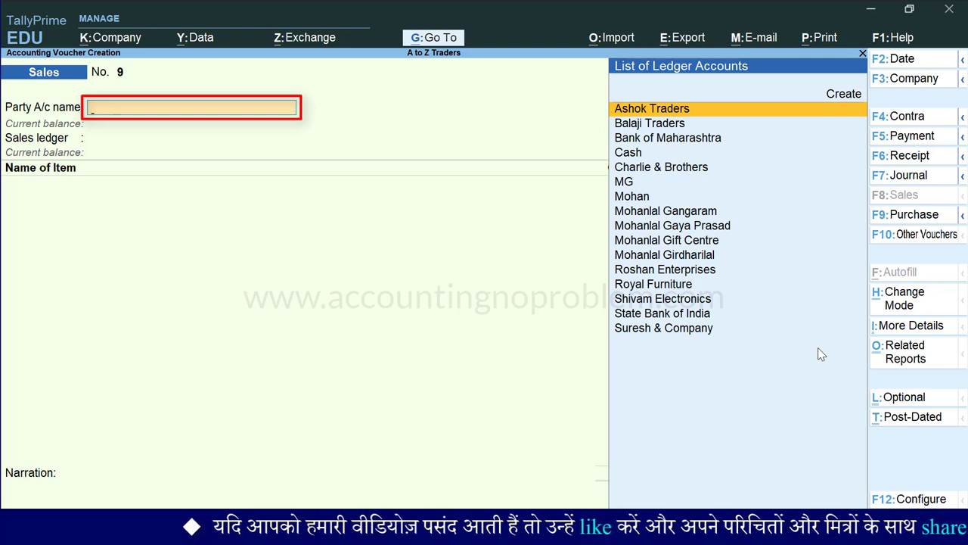
Step: Choose the voucher's party by its alias MG, and leave the voucher without saving
{"action": "type", "text": "Mg"}
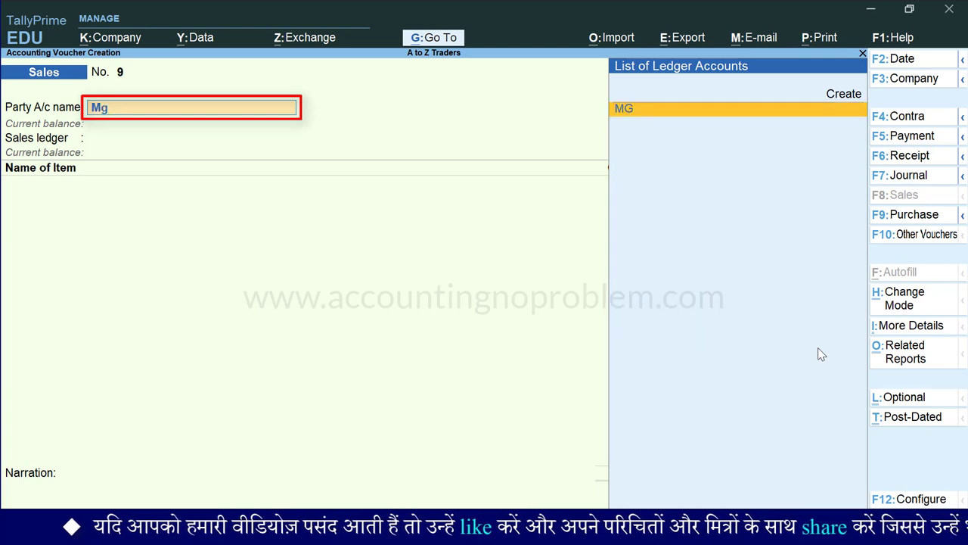
{"action": "key", "text": "Return"}
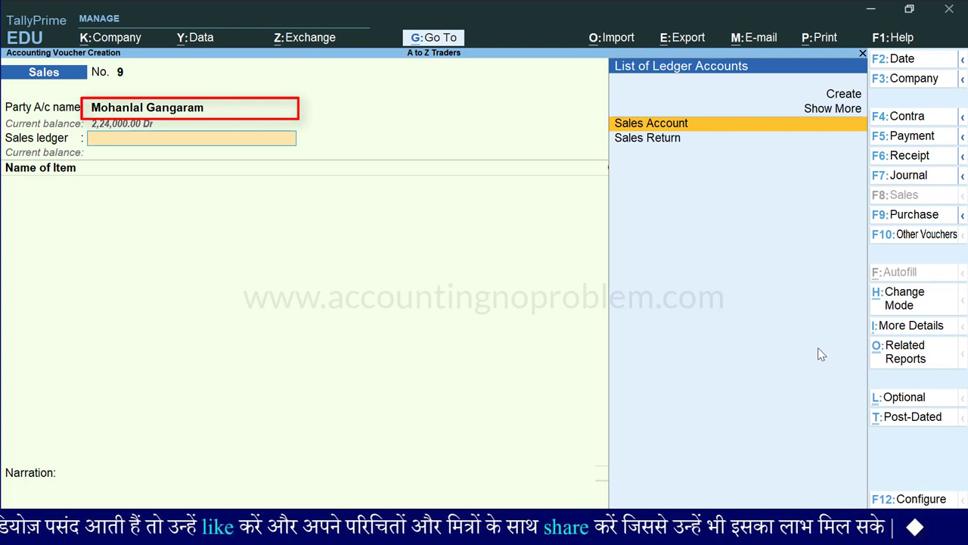
{"action": "key", "text": "Escape"}
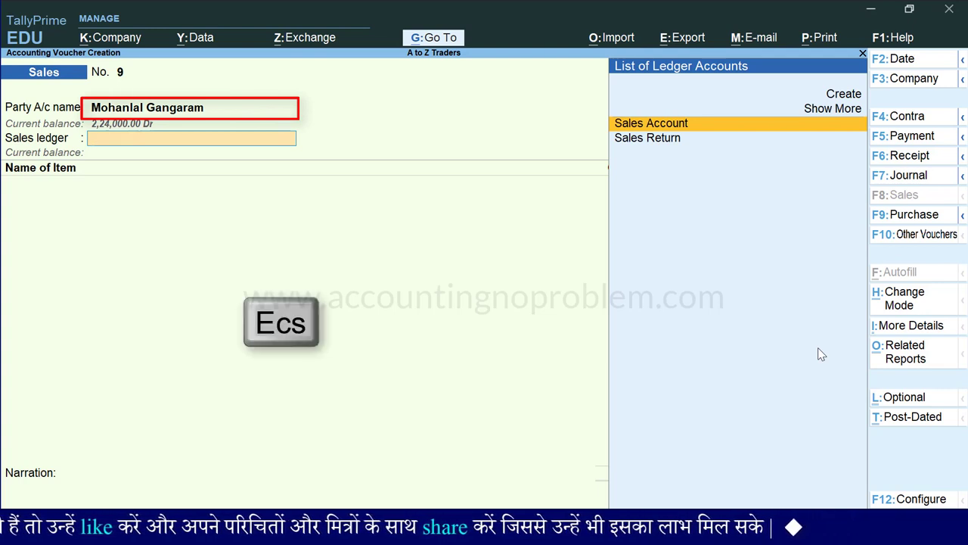
{"action": "key", "text": "Escape"}
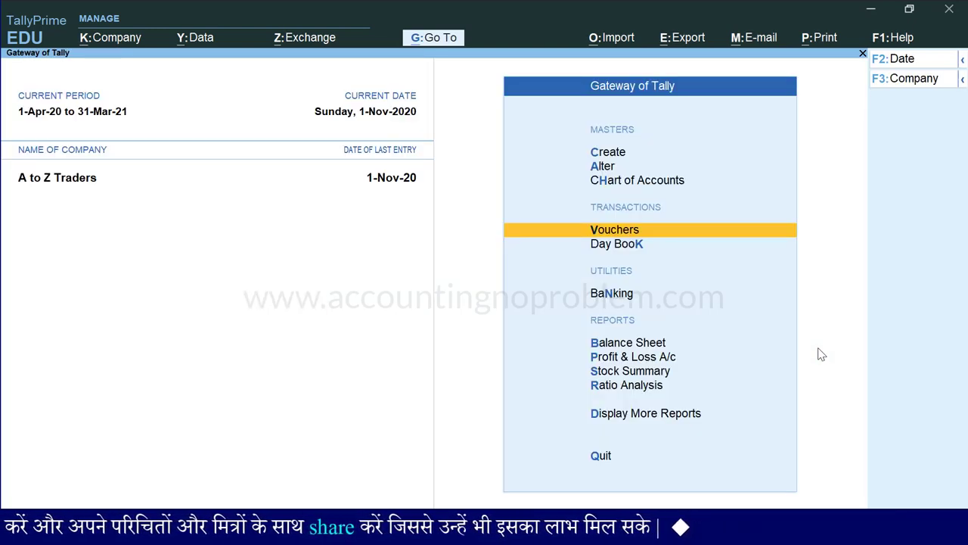
Step: Start creating a ledger named Shree Ram Traders, leaving its alias blank
{"action": "key", "text": "Up"}
{"action": "key", "text": "Up"}
{"action": "key", "text": "Up"}
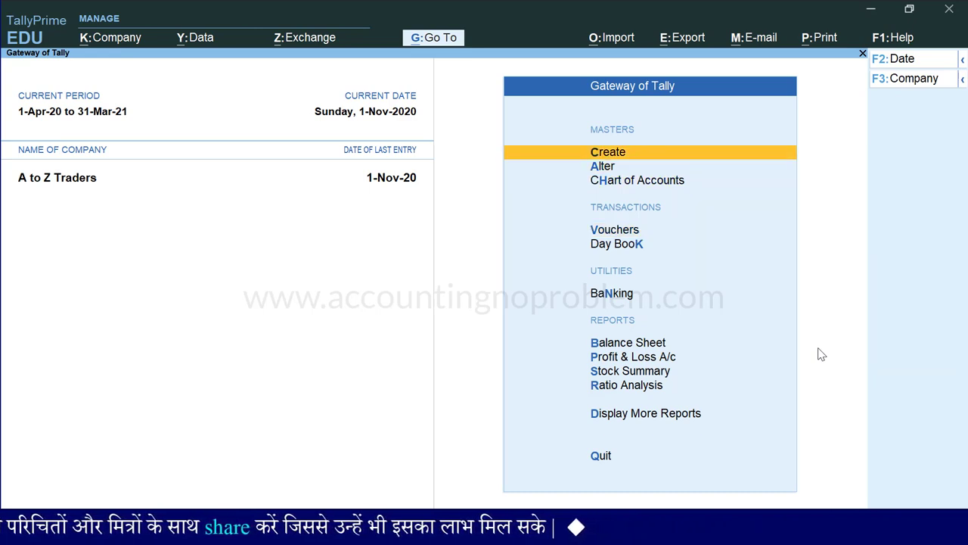
{"action": "key", "text": "Return"}
{"action": "key", "text": "Down"}
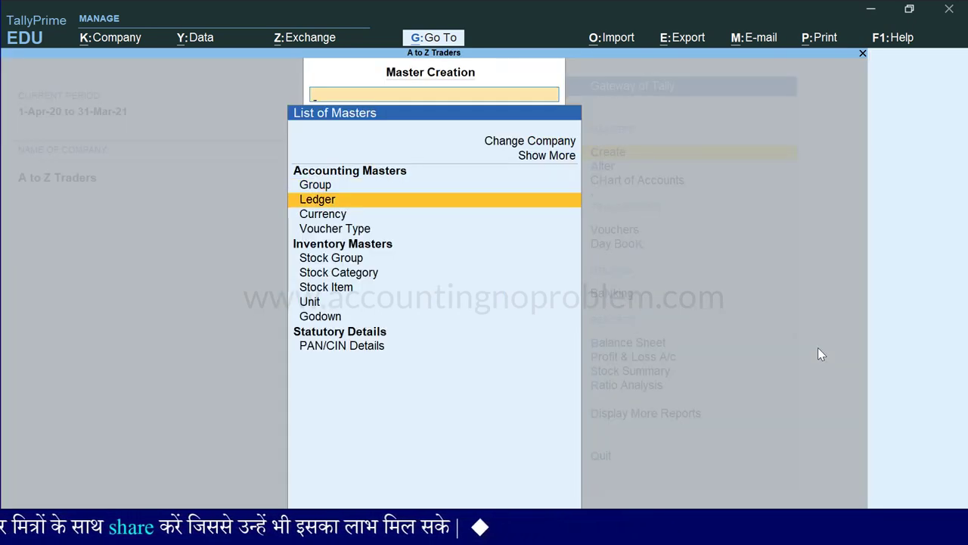
{"action": "key", "text": "Return"}
{"action": "type", "text": "Shree Ram Traders"}
{"action": "key", "text": "Return"}
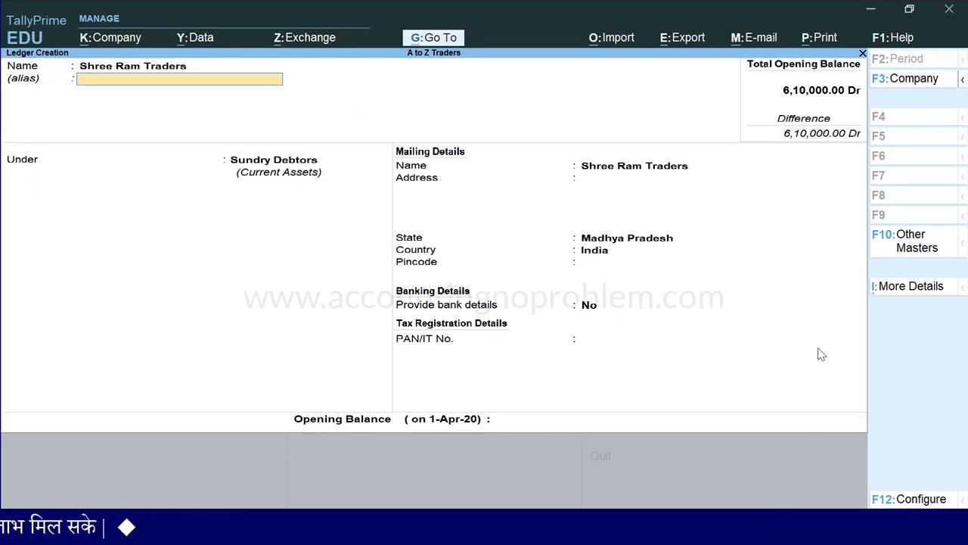
{"action": "key", "text": "Return"}
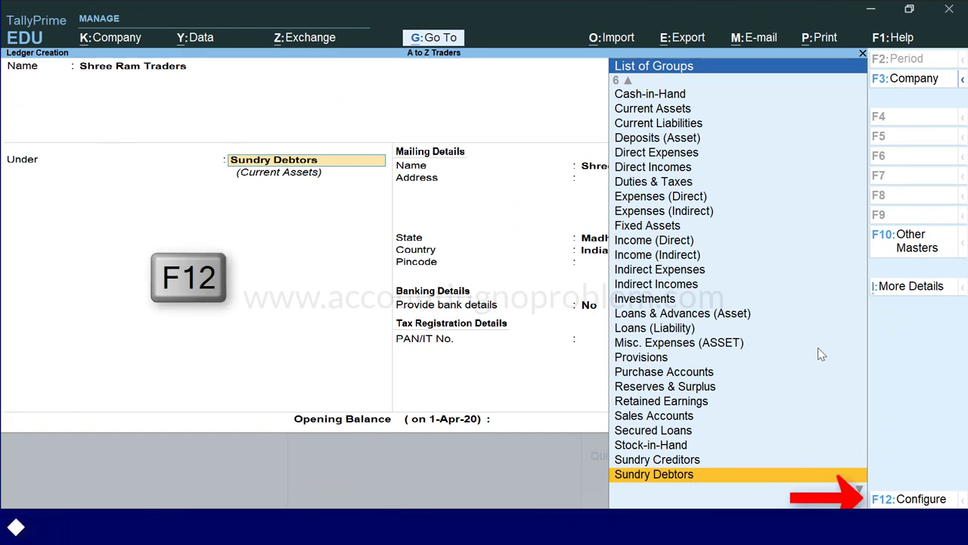
Step: Set Provide aliases for Name to Yes in the ledger configuration, save it, and abandon the new ledger
{"action": "key", "text": "F12"}
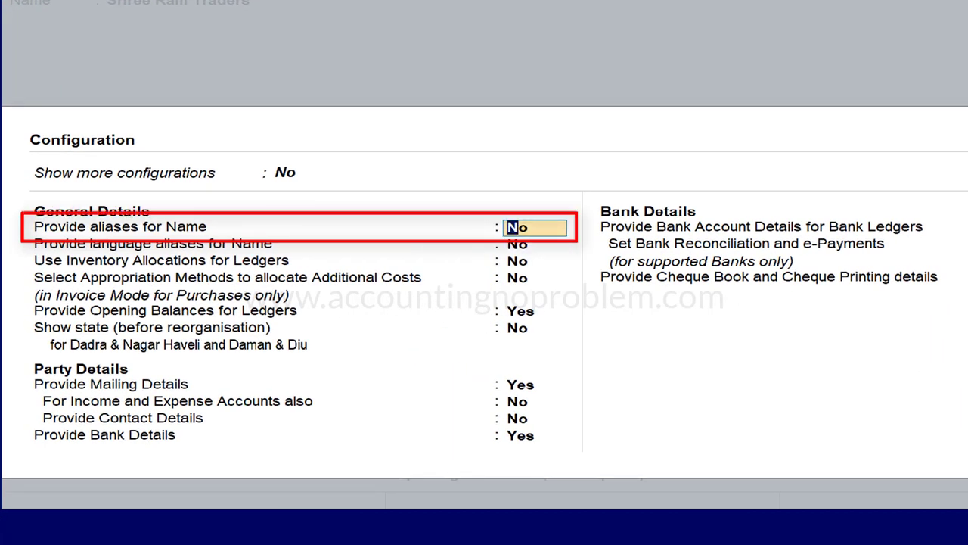
{"action": "type", "text": "yes"}
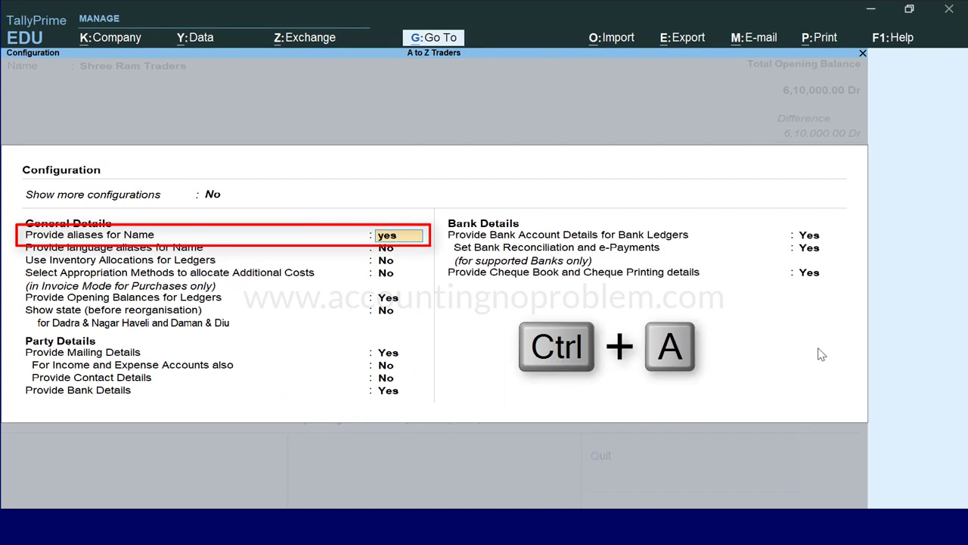
{"action": "key", "text": "ctrl"}
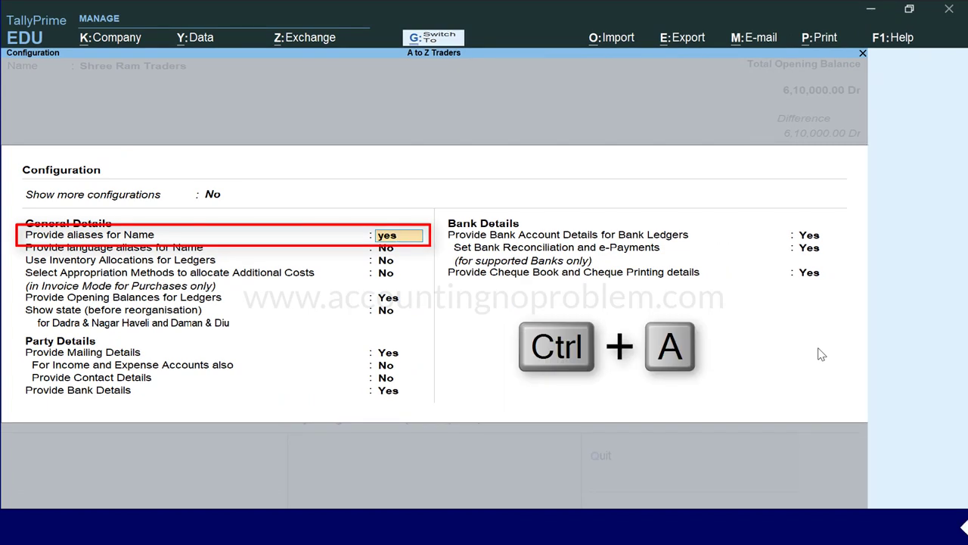
{"action": "key", "text": "ctrl+a"}
{"action": "key", "text": "shift+Tab"}
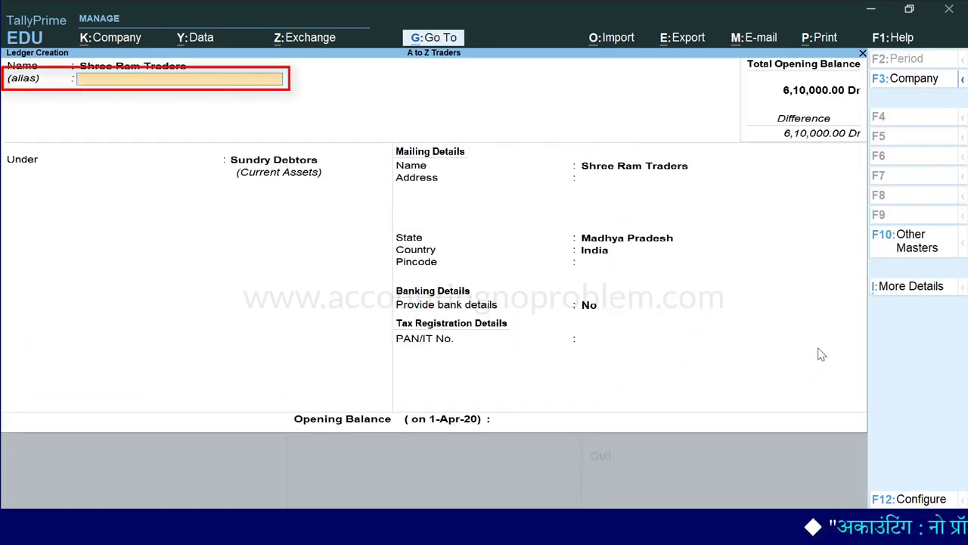
{"action": "key", "text": "Escape"}
{"action": "key", "text": "Escape"}
{"action": "key", "text": "Escape"}
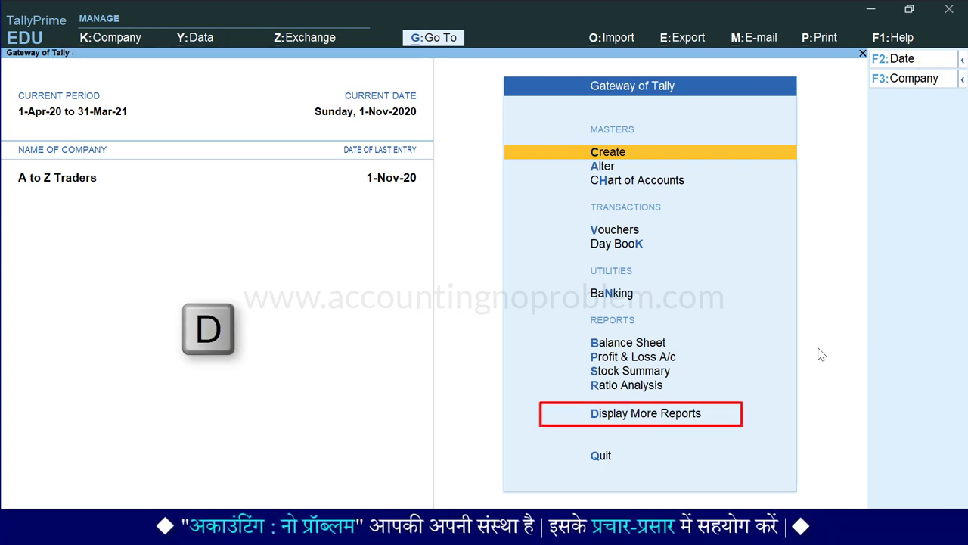
Step: View the customer's ledger report in Account Books by its alias MG, and return to the Gateway of Tally
{"action": "key", "text": "d"}
{"action": "key", "text": "a"}
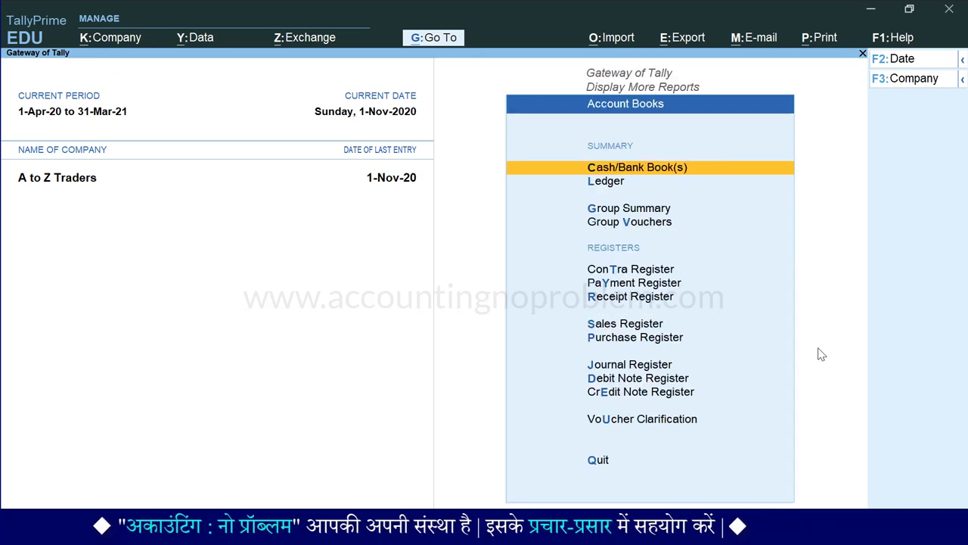
{"action": "type", "text": "l"}
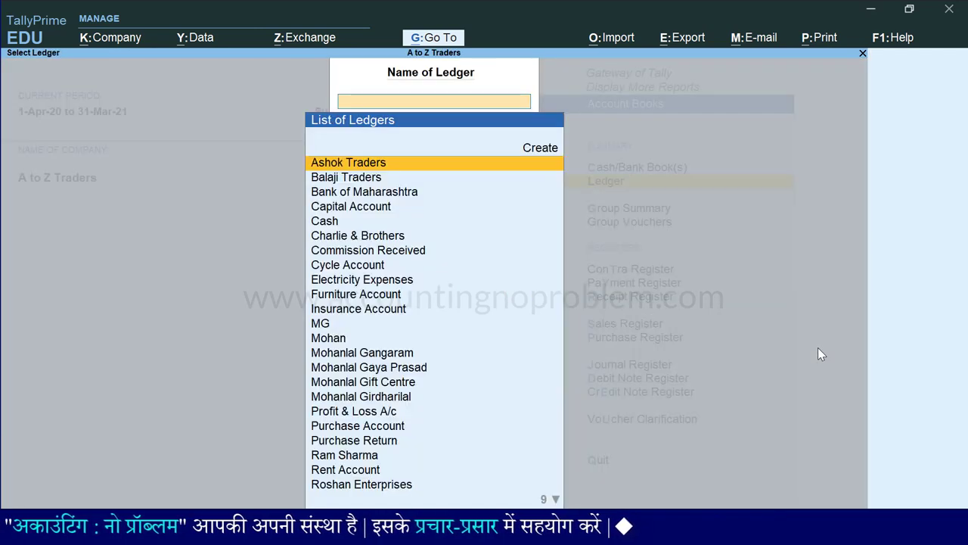
{"action": "type", "text": "Mg"}
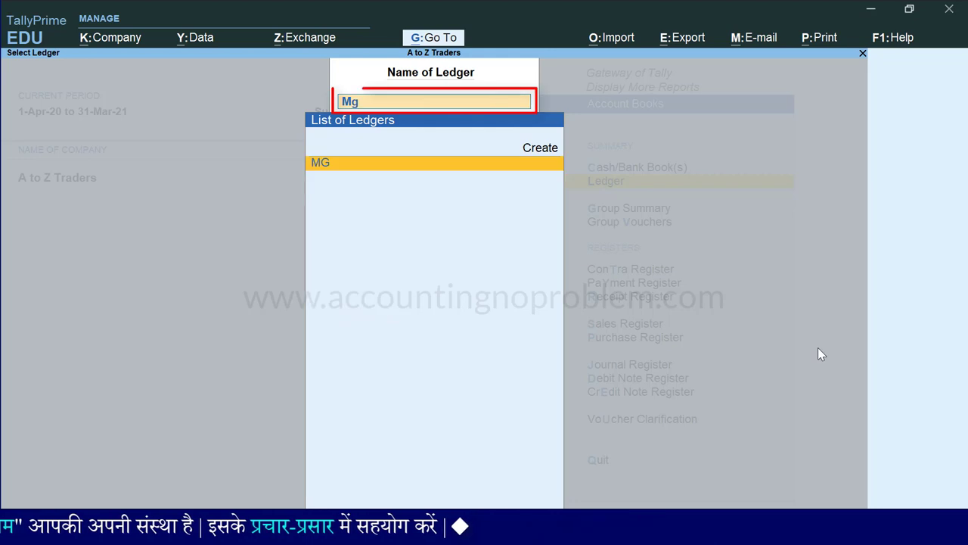
{"action": "key", "text": "Return"}
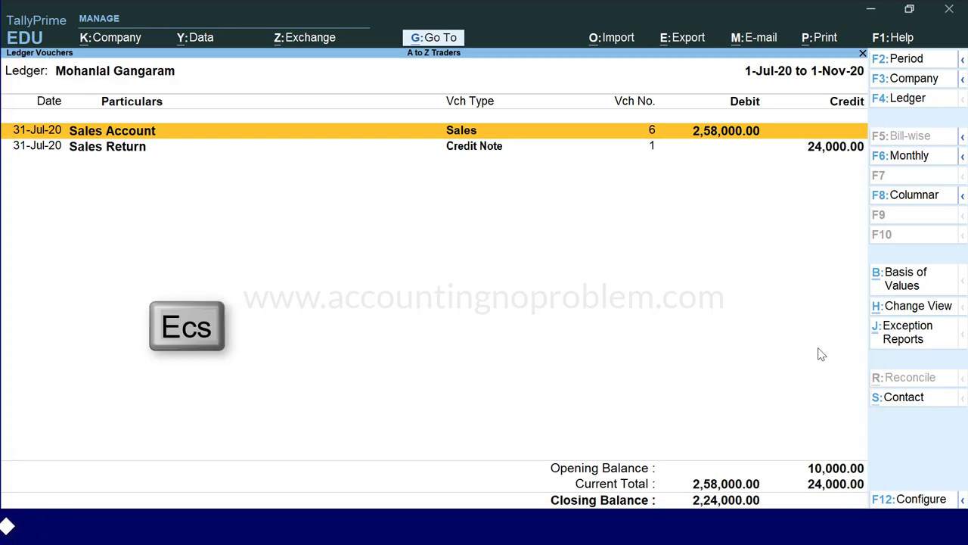
{"action": "key", "text": "Escape"}
{"action": "key", "text": "Escape"}
{"action": "key", "text": "Escape"}
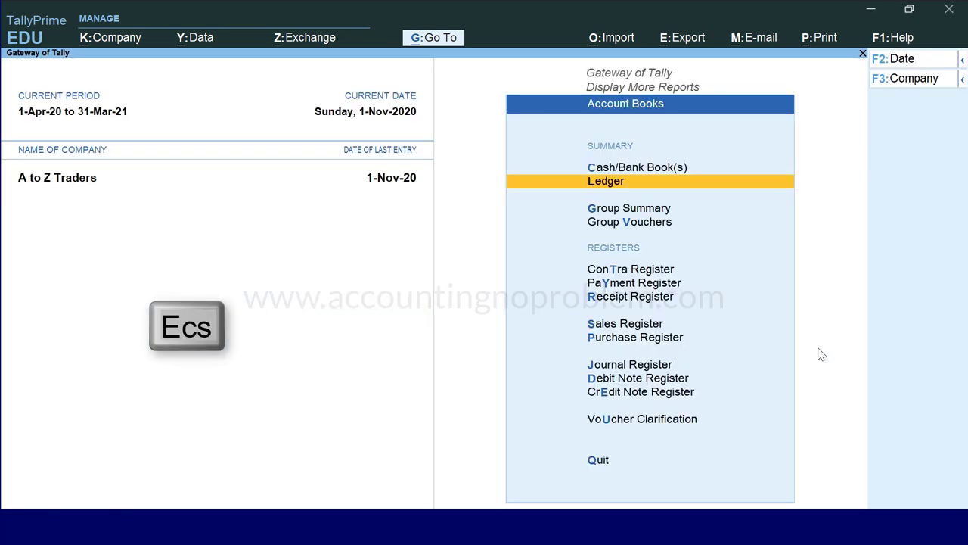
{"action": "key", "text": "Escape"}
{"action": "key", "text": "Escape"}
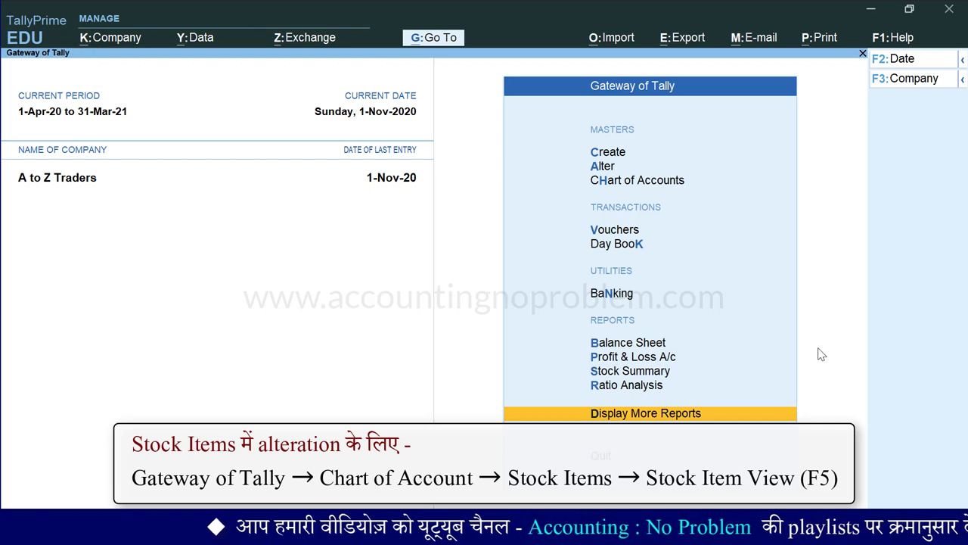
Step: Open the Chart of Accounts
{"action": "key", "text": "h"}
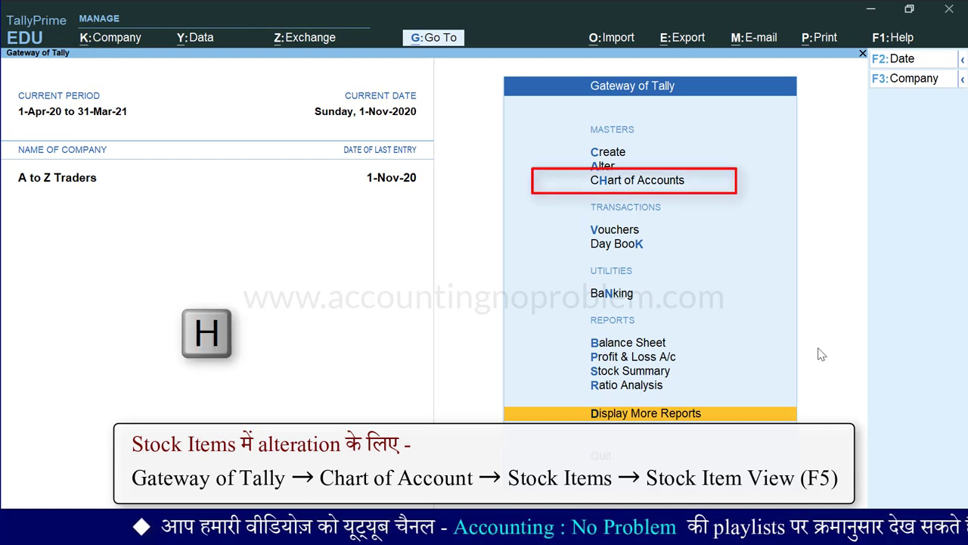